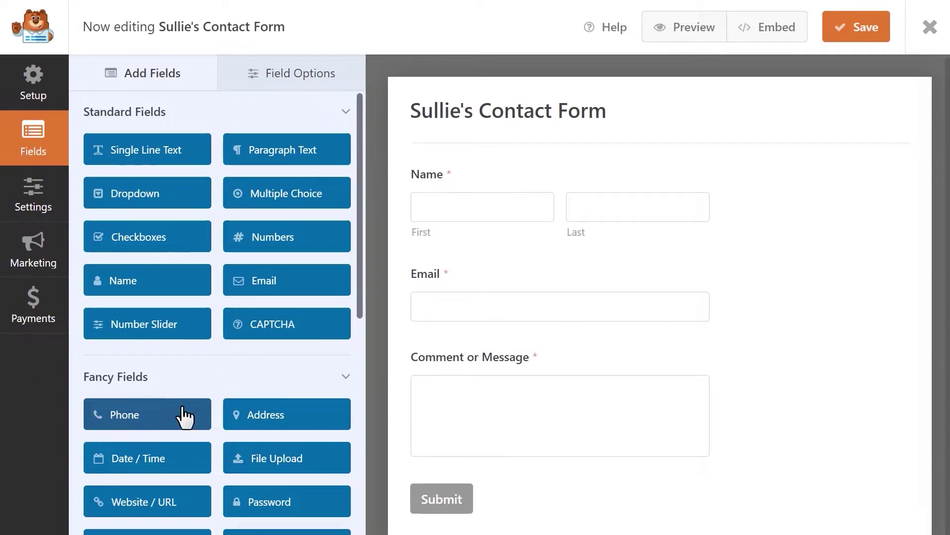
# Add Phone, Website / URL and Address fields to the contact form
pyautogui.moveTo(185, 417); pyautogui.dragTo(616, 330)
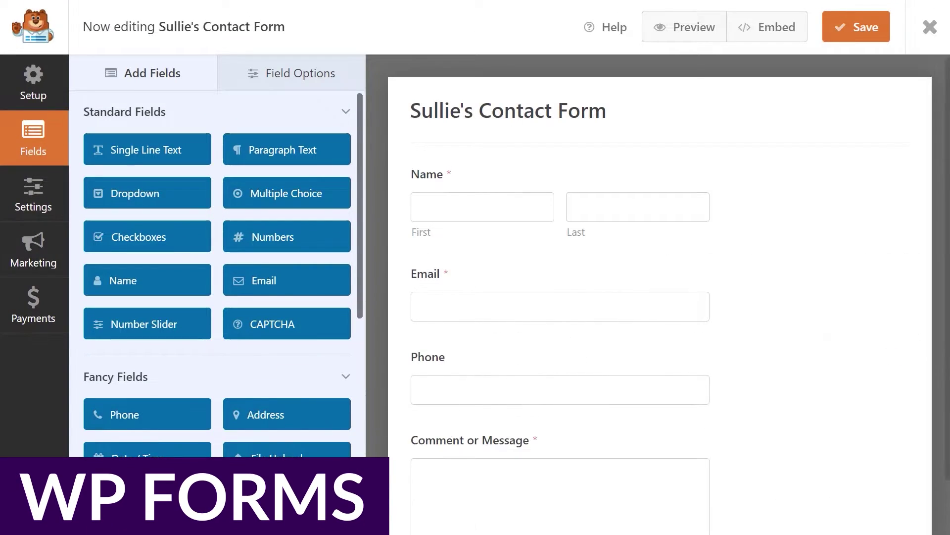
pyautogui.moveTo(148, 501); pyautogui.dragTo(643, 414)
pyautogui.scroll(-3, 643, 414)
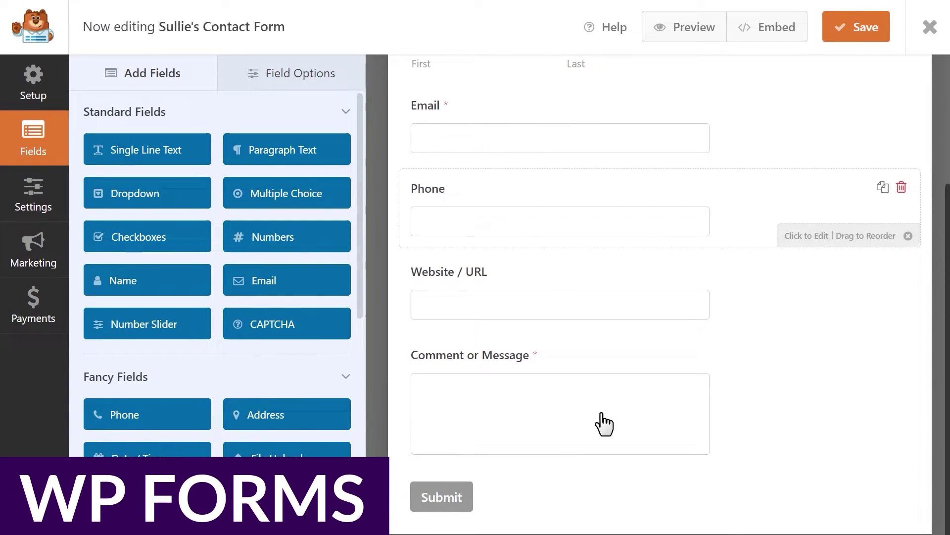
pyautogui.moveTo(269, 413); pyautogui.dragTo(652, 318)
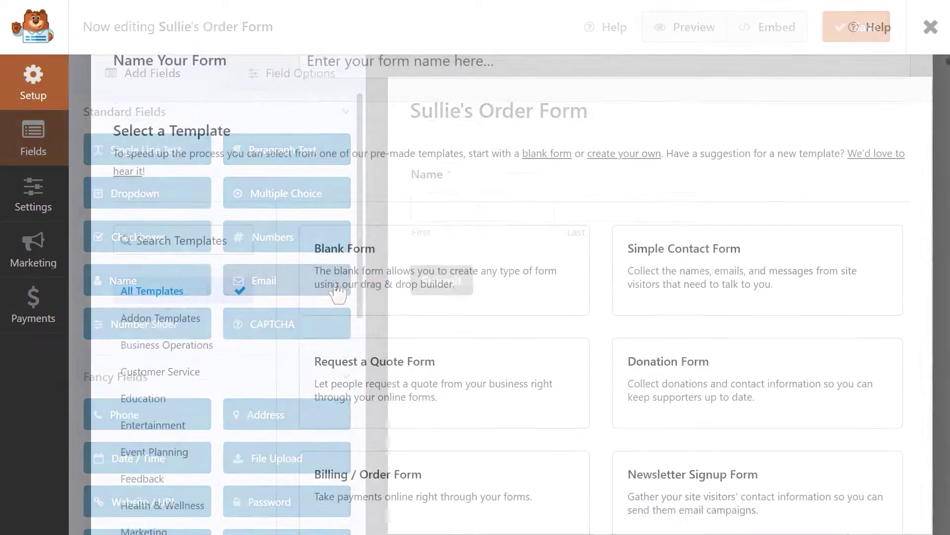
# Add an Address field below Phone in the tour booking form
pyautogui.scroll(-15, 601, 297)
pyautogui.scroll(-20, 601, 297)
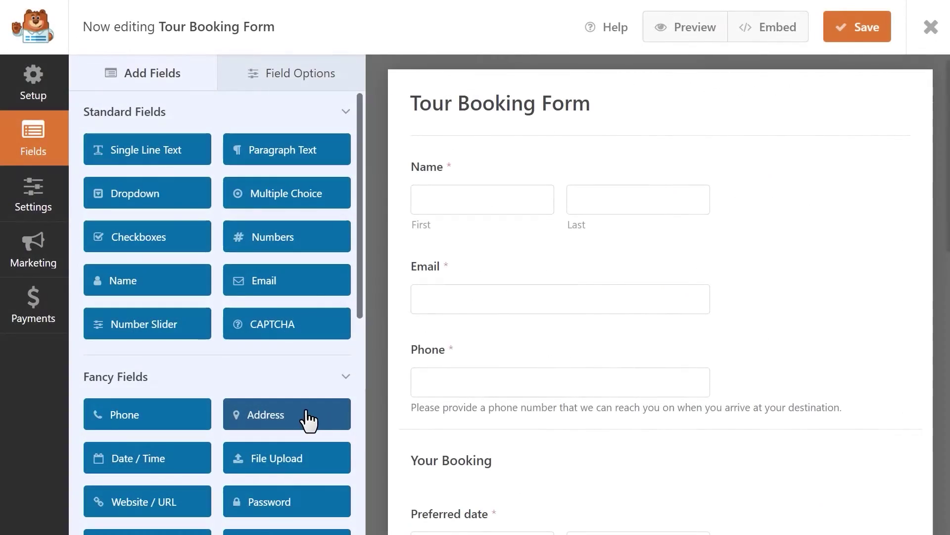
pyautogui.moveTo(307, 418); pyautogui.dragTo(506, 411)
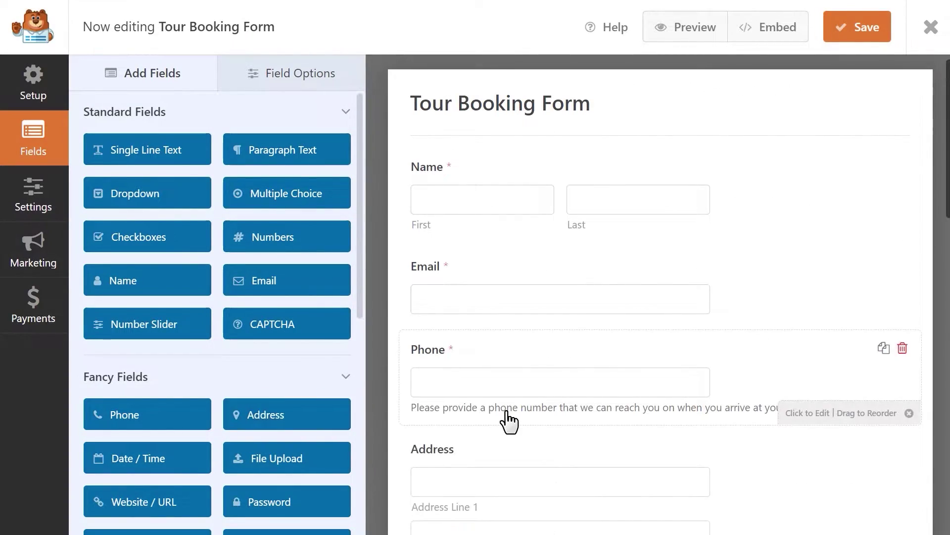
pyautogui.scroll(-10, 508, 420)
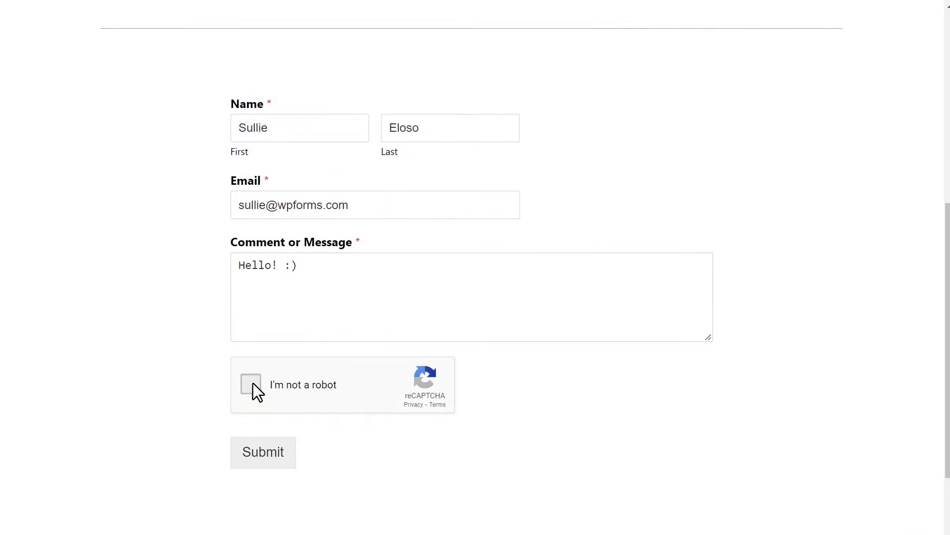
# Switch the Custom Captcha to Question and Answer: 'What is 7+4?' with answer 11
pyautogui.click(253, 384)
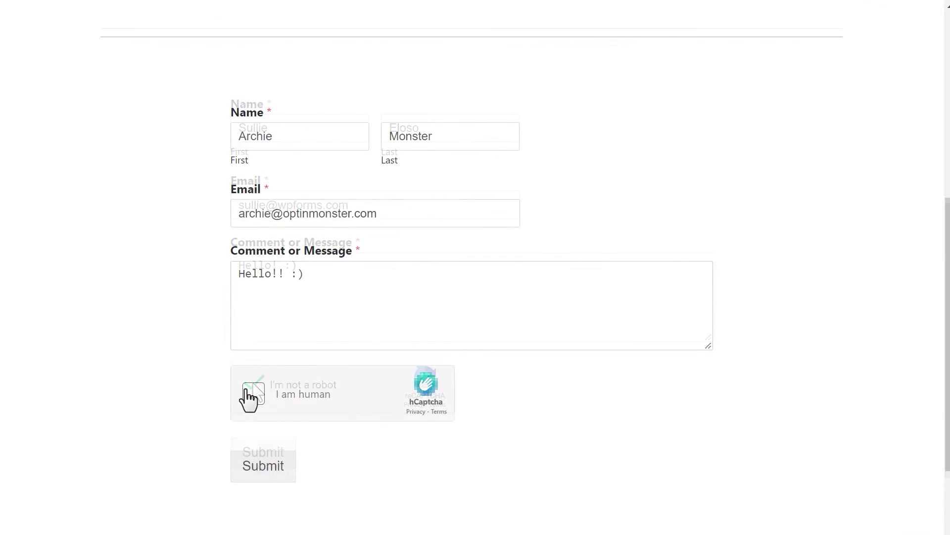
pyautogui.click(252, 394)
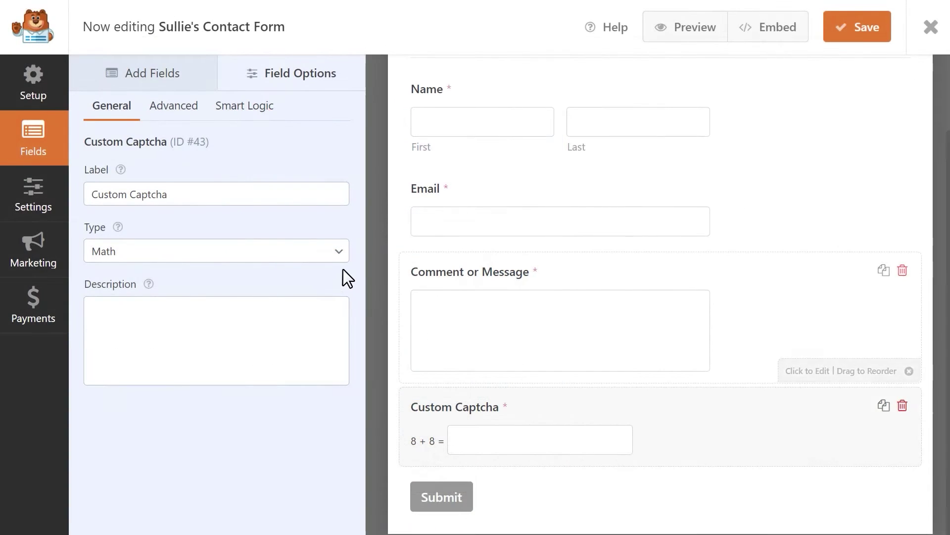
pyautogui.click(330, 257)
pyautogui.click(322, 283)
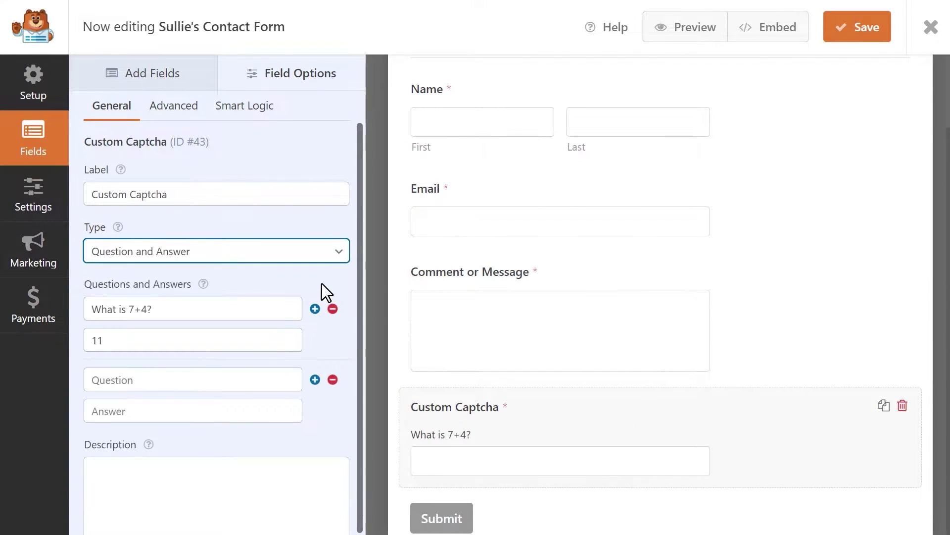
pyautogui.click(269, 308)
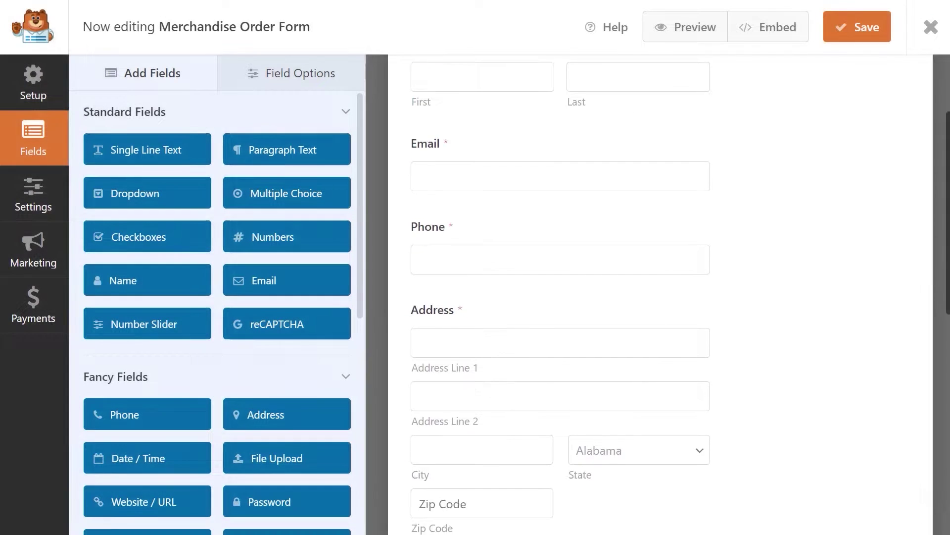
pyautogui.scroll(-5, 560, 297)
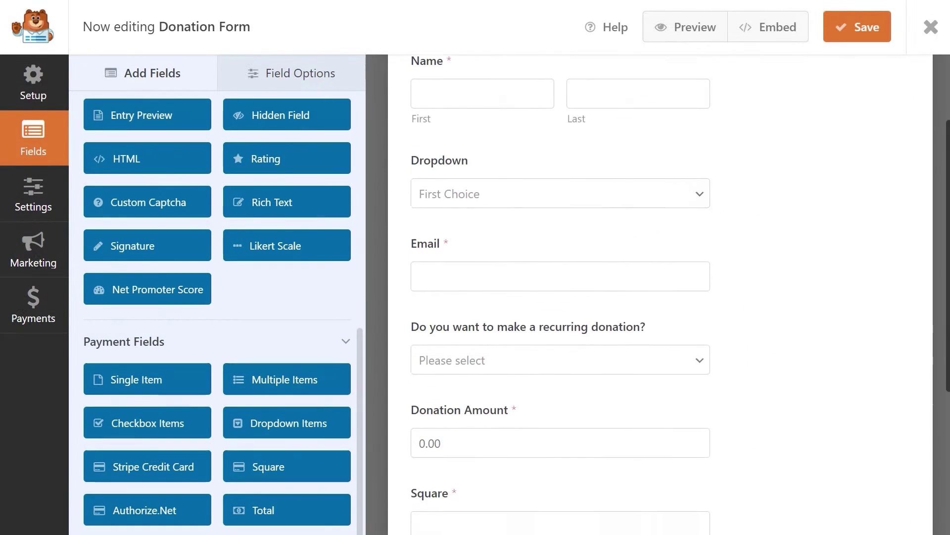
pyautogui.scroll(-7, 559, 297)
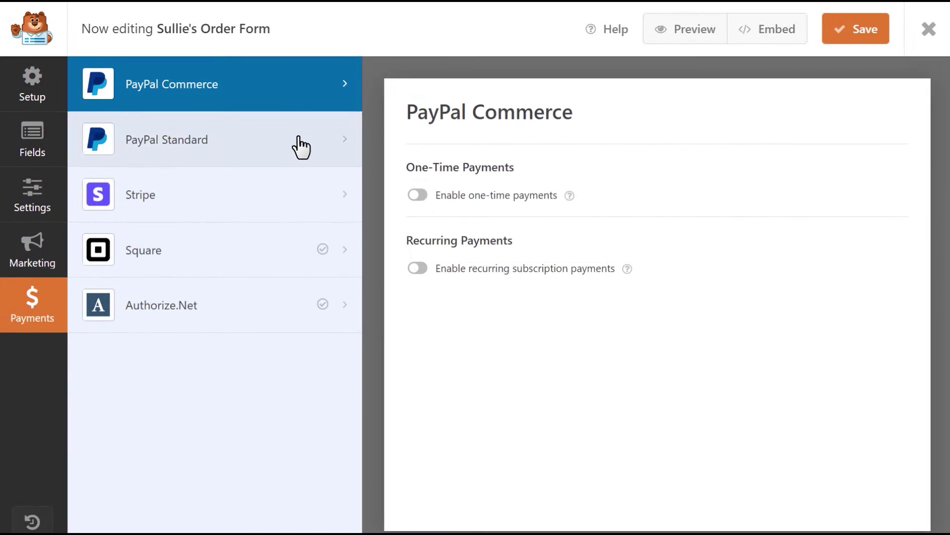
# Review the PayPal Standard, Stripe and Square payment settings
pyautogui.click(300, 144)
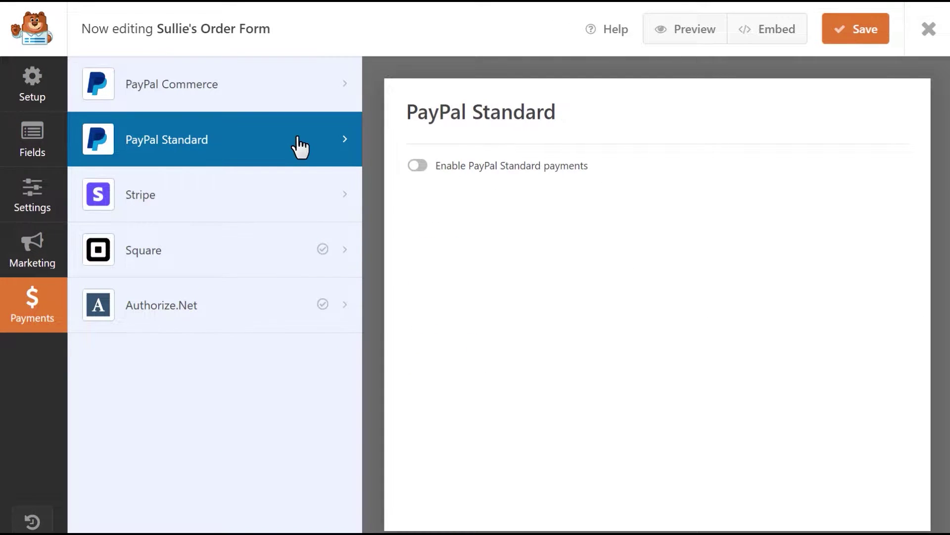
pyautogui.click(305, 194)
pyautogui.click(291, 247)
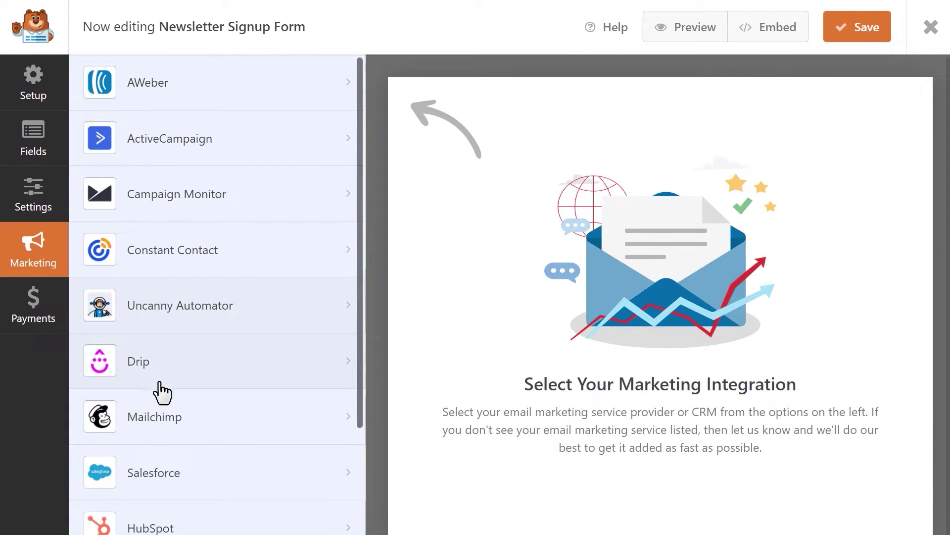
# Review the Mailchimp, Drip and HubSpot marketing integration settings
pyautogui.click(187, 418)
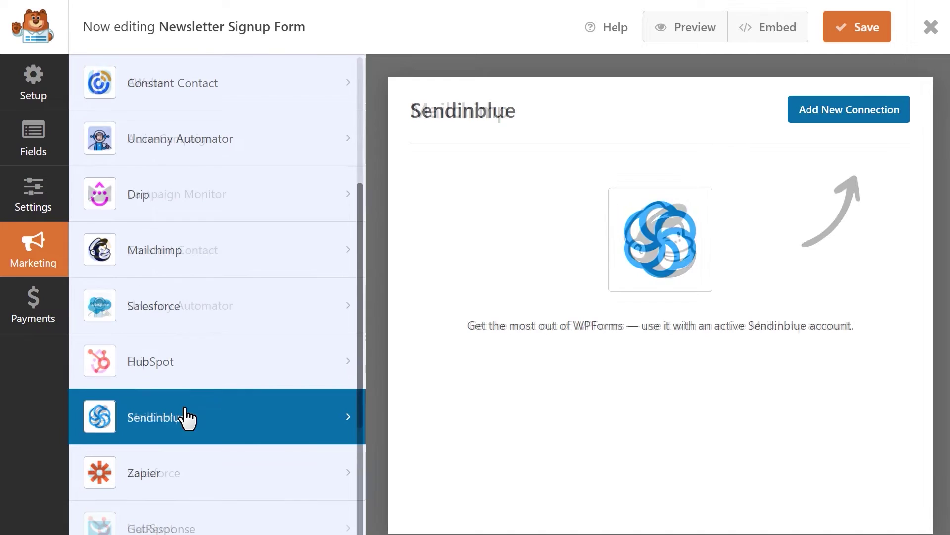
pyautogui.click(247, 194)
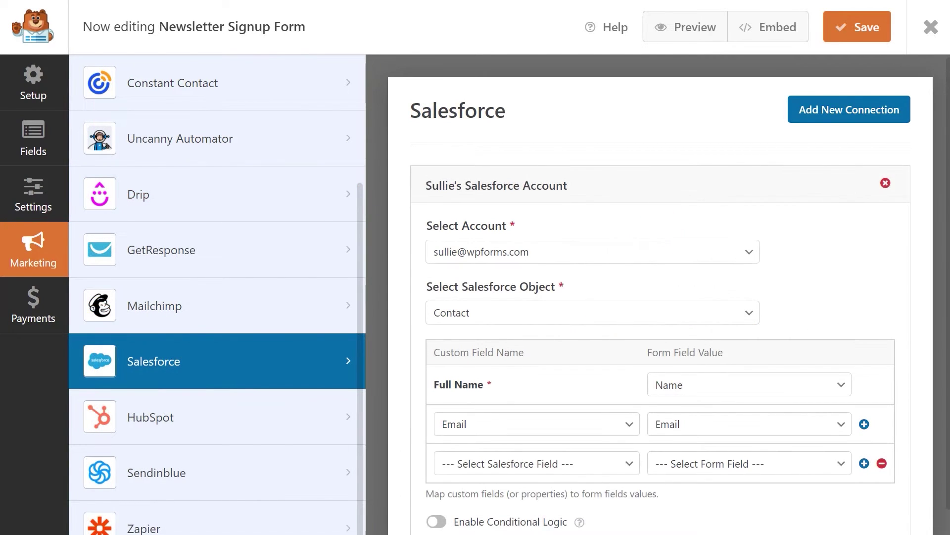
pyautogui.click(254, 417)
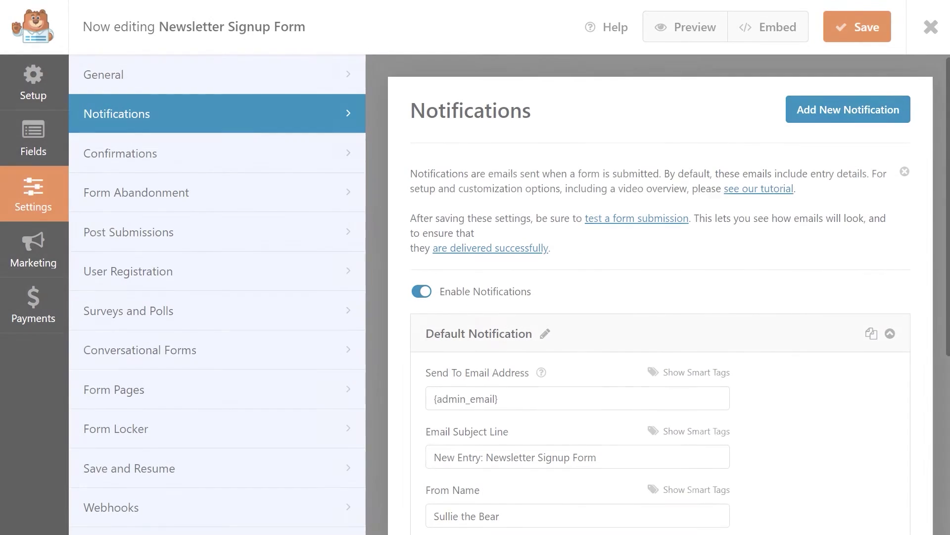
pyautogui.scroll(-7, 661, 294)
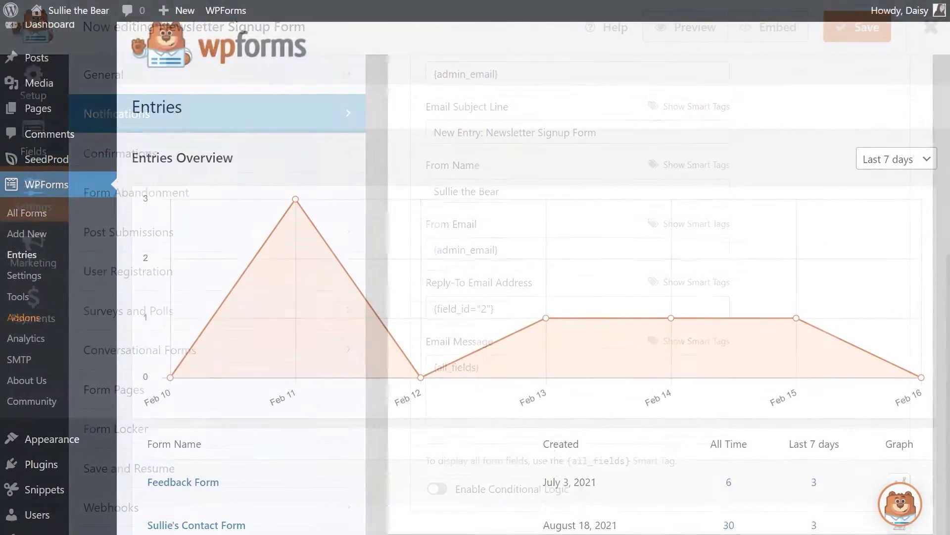
# Open all 30 entries of Sullie's Contact Form, then check the Basic plan's features
pyautogui.scroll(-4, 914, 250)
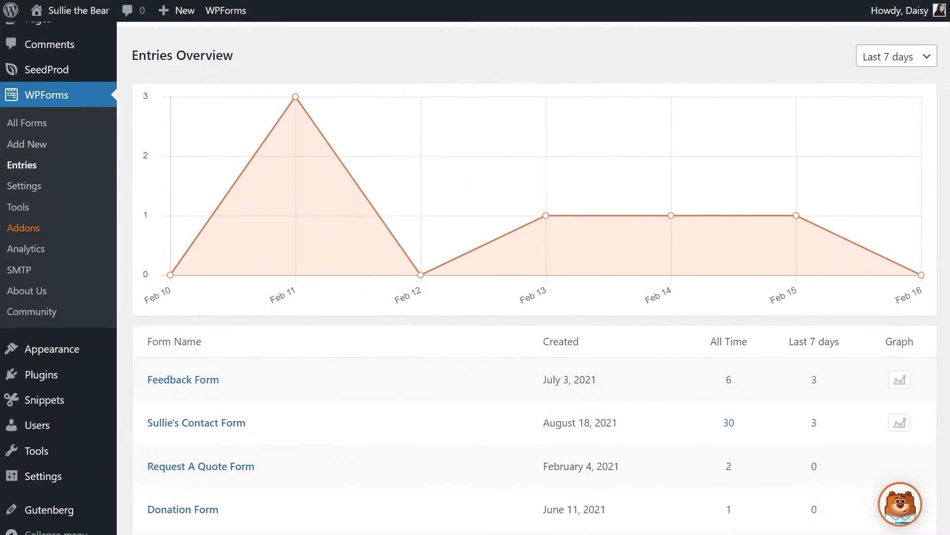
pyautogui.click(728, 278)
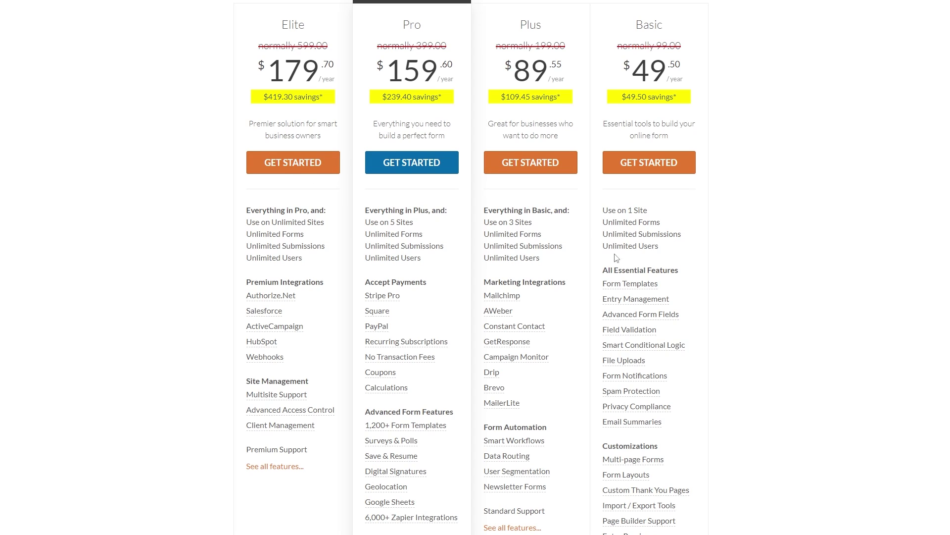
pyautogui.moveTo(618, 357)
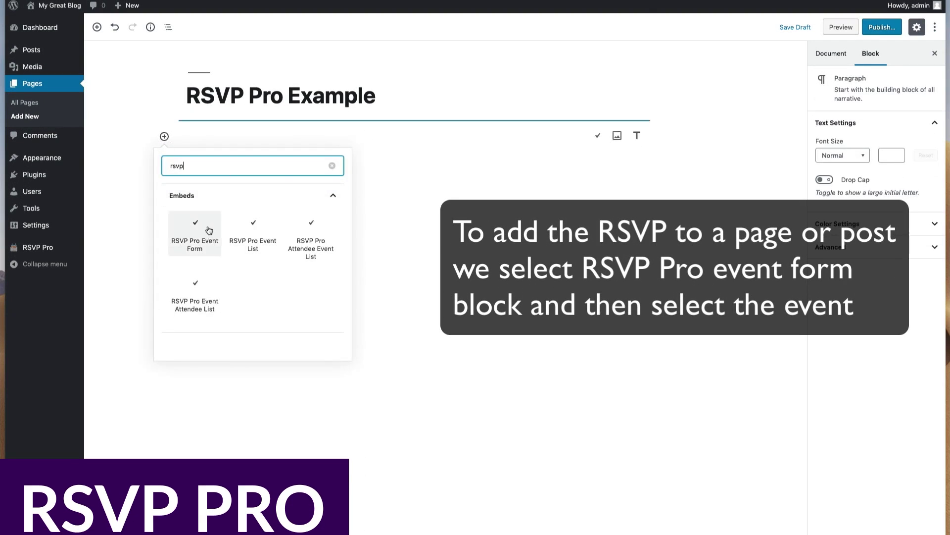
# Insert an RSVP Pro Event Form block set to Example Event and publish the page
pyautogui.click(208, 230)
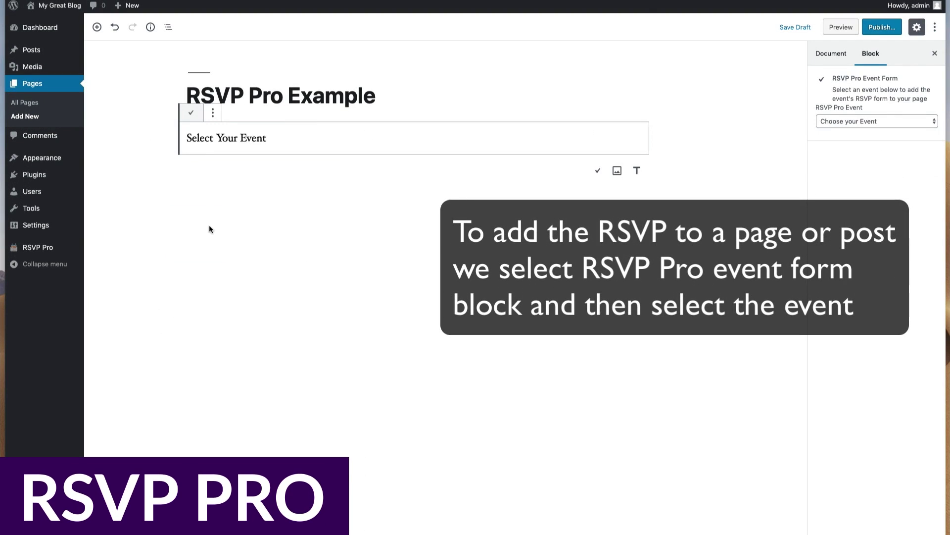
pyautogui.click(835, 122)
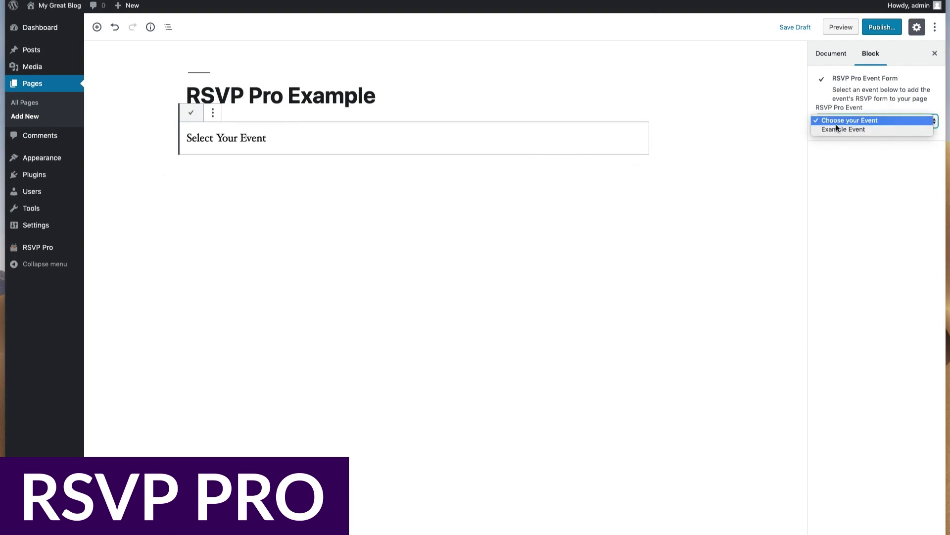
pyautogui.click(837, 129)
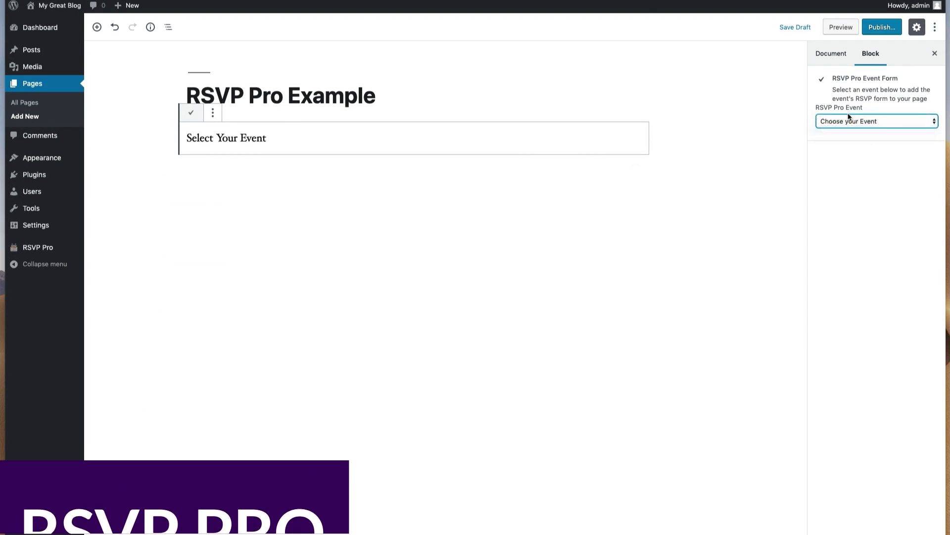
pyautogui.click(874, 34)
pyautogui.click(875, 33)
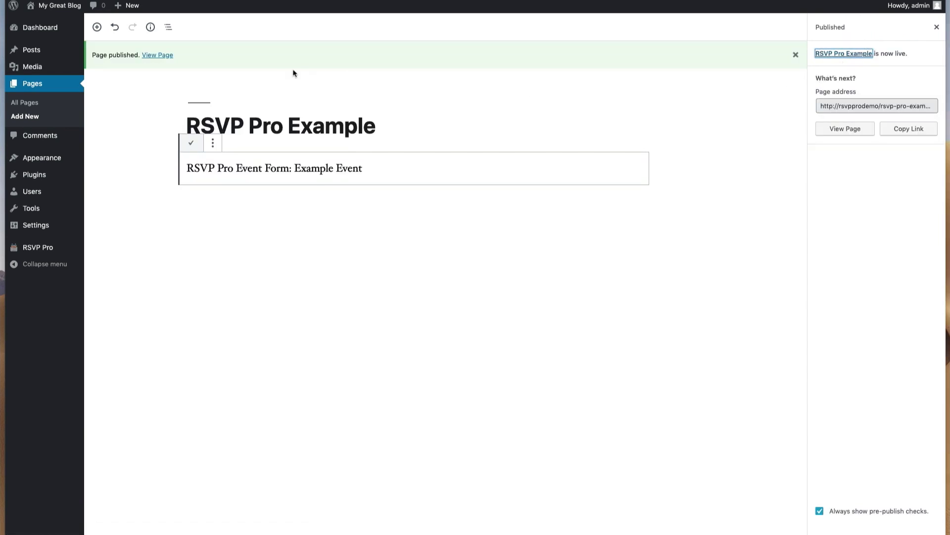
# Open the live page in a new tab and enter the guest's first and last name
pyautogui.rightClick(165, 58)
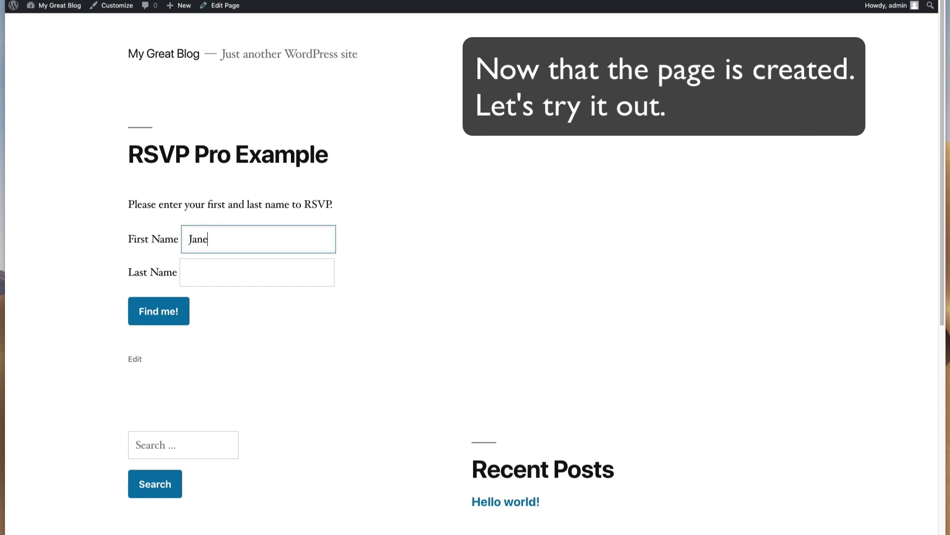
pyautogui.click(223, 272)
pyautogui.write('Example')
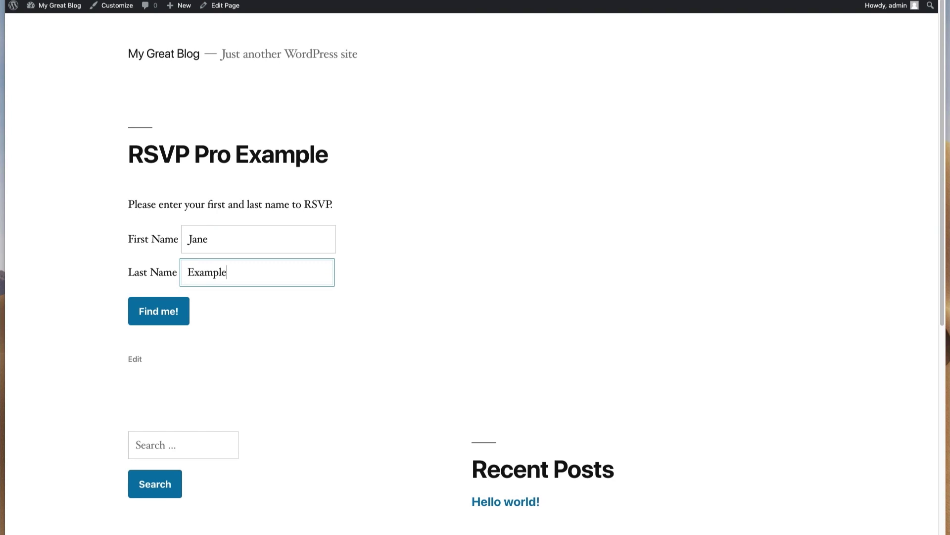
# Look up the guest by name, then save them as a new Example Event attendee
pyautogui.click(140, 311)
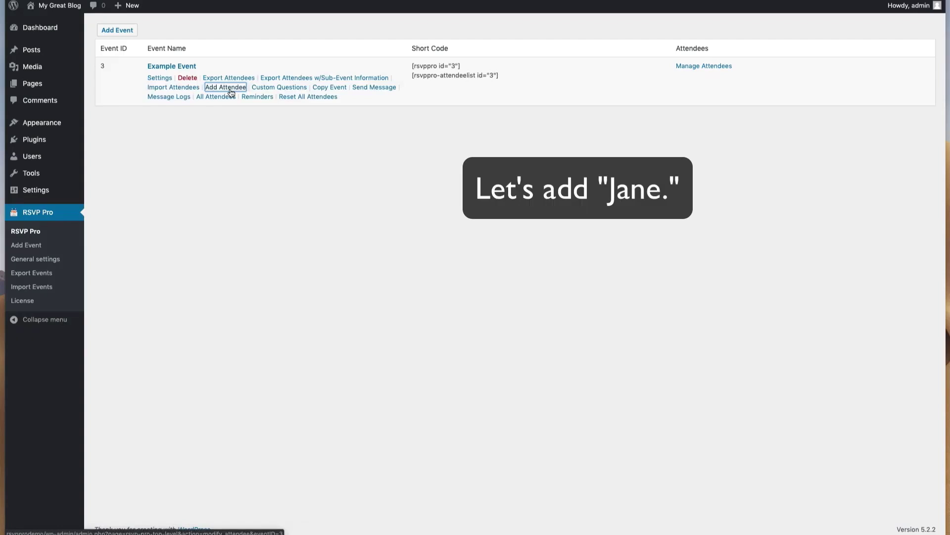
pyautogui.click(231, 146)
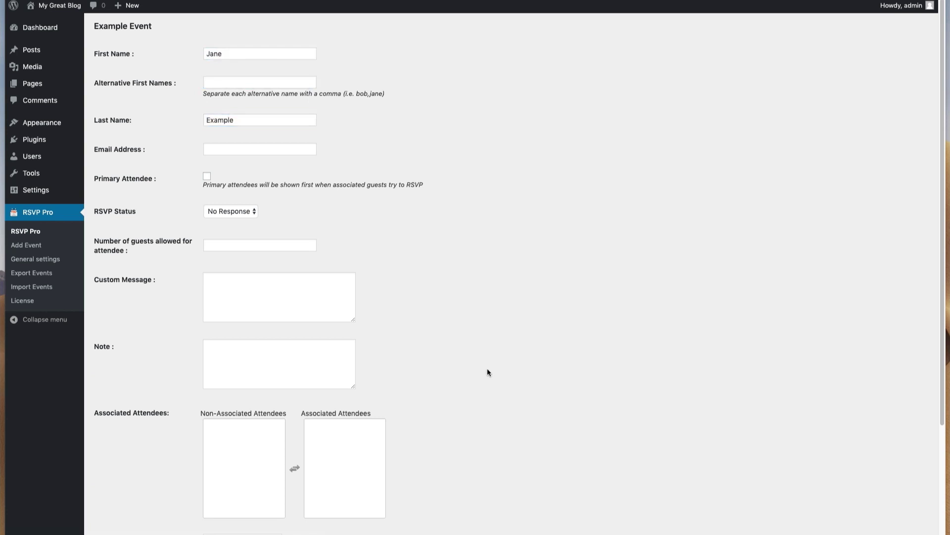
pyautogui.scroll(-3, 488, 372)
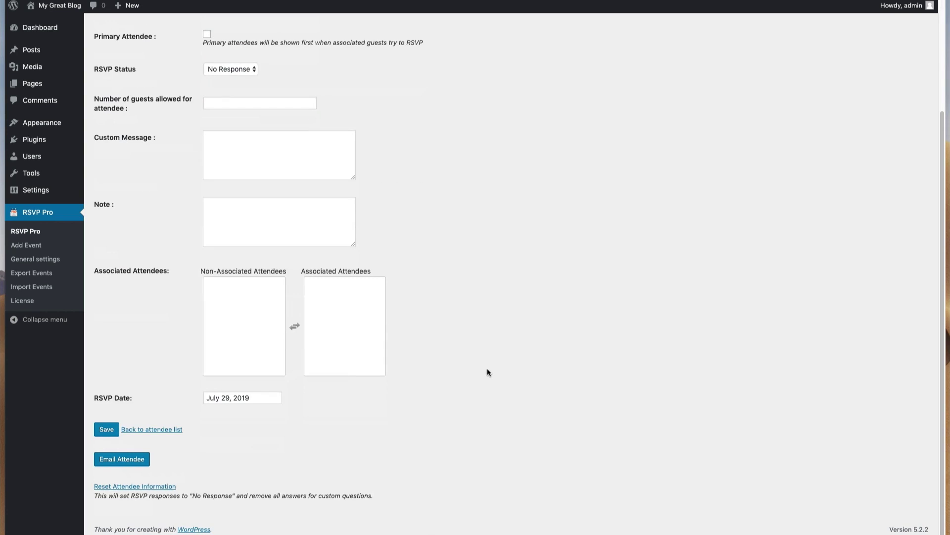
pyautogui.click(106, 429)
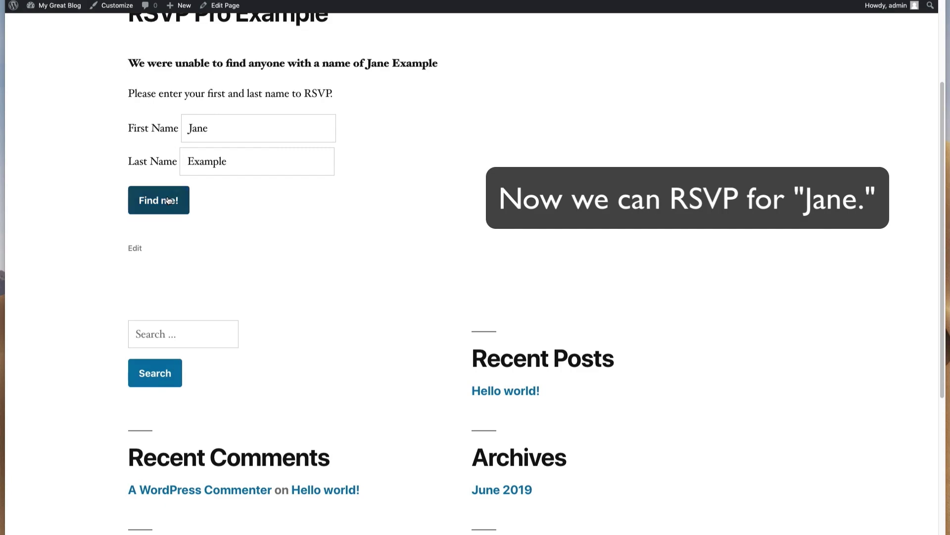
# Find the guest's invitation, mark them attending with an email address, and submit the RSVP
pyautogui.click(168, 200)
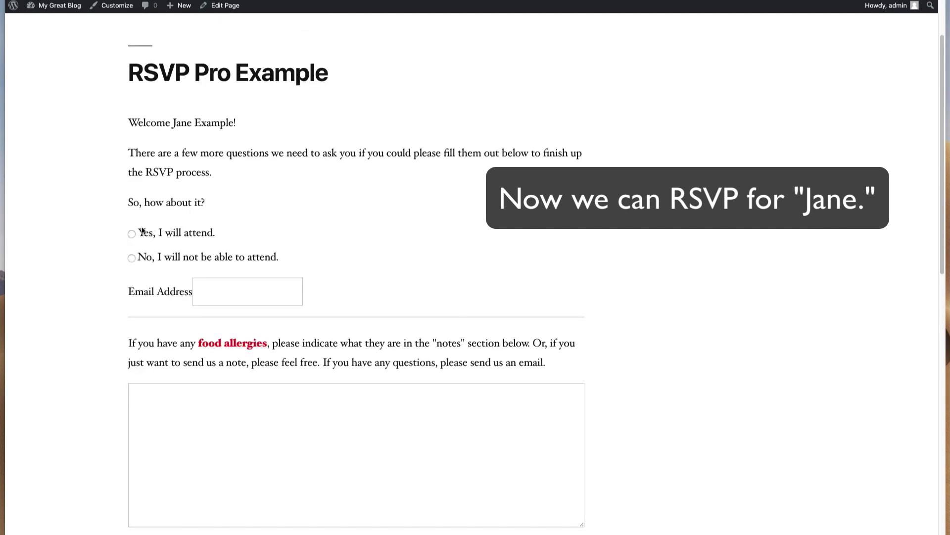
pyautogui.click(235, 286)
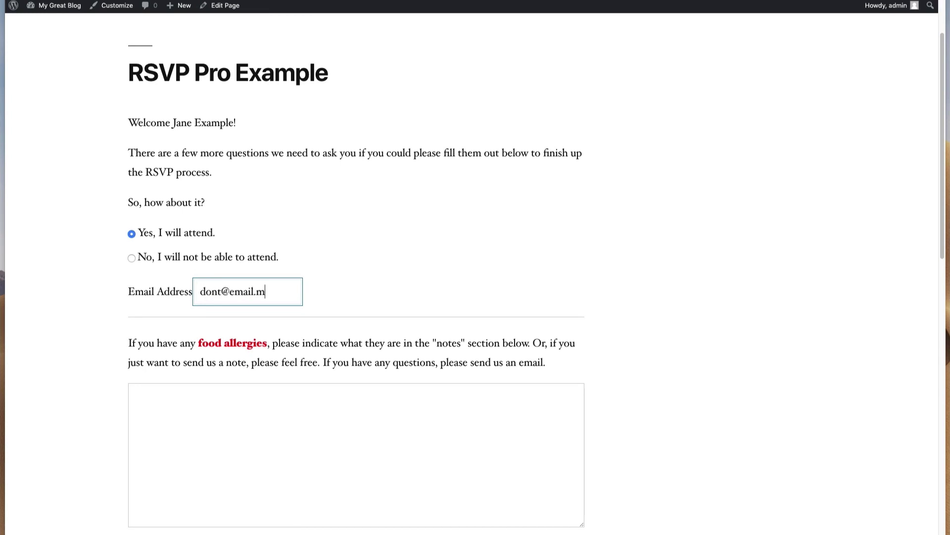
pyautogui.scroll(-4, 208, 382)
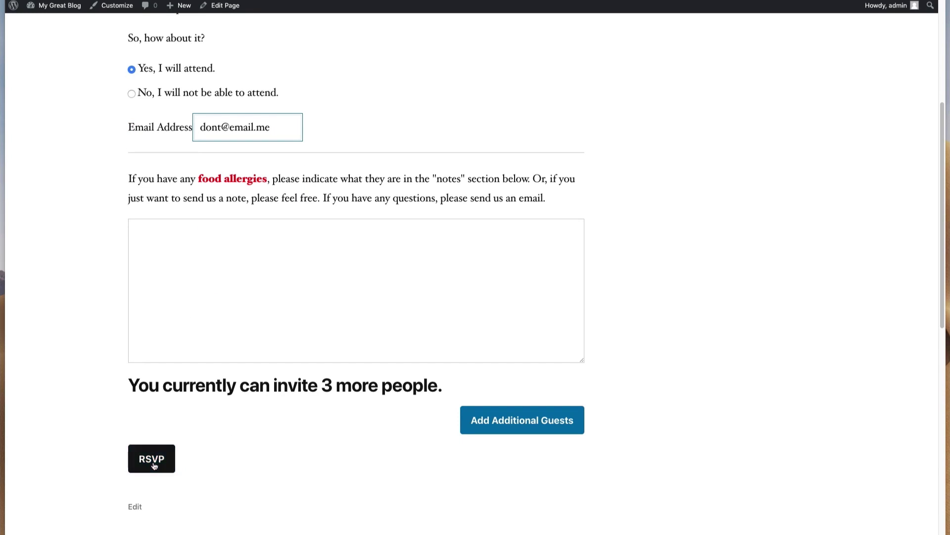
pyautogui.click(156, 459)
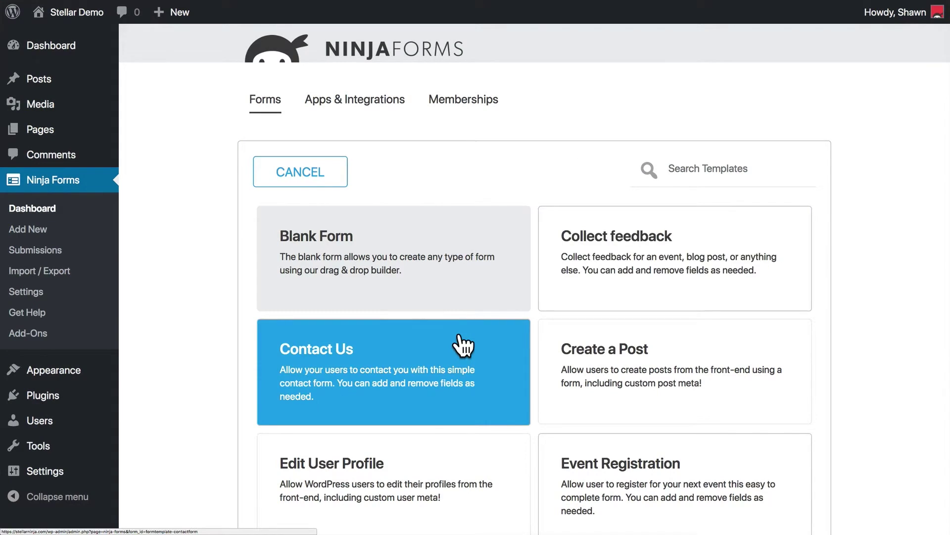
# Browse the Ninja Forms template gallery, then start from the Blank Form template
pyautogui.scroll(-5, 463, 345)
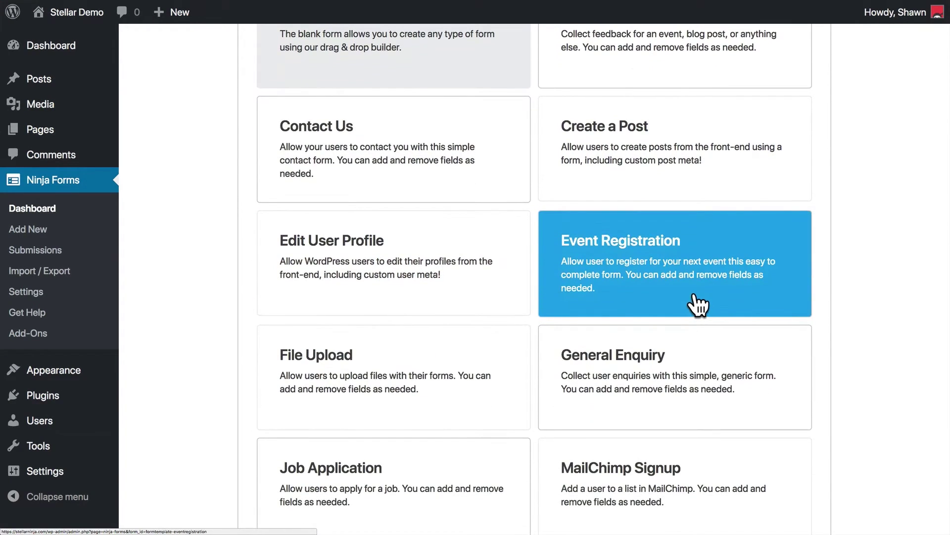
pyautogui.scroll(-5, 460, 354)
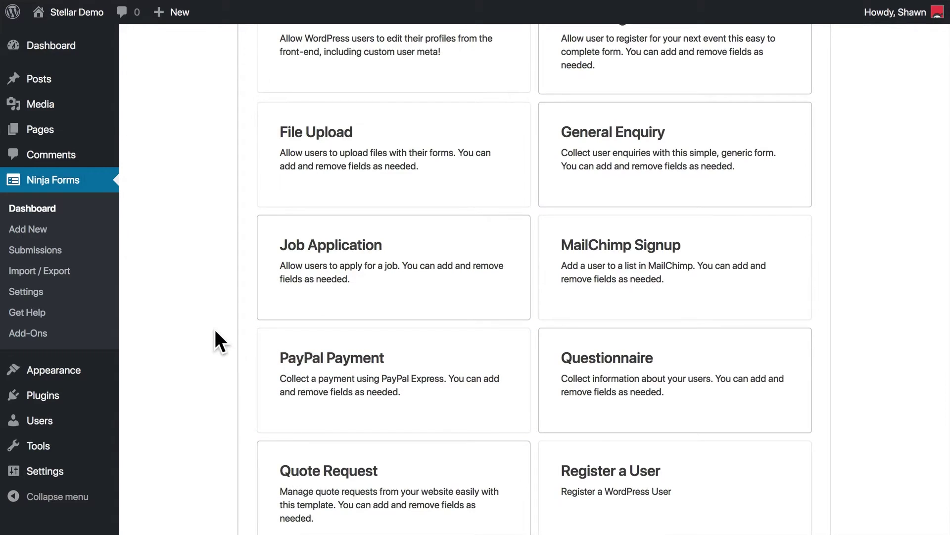
pyautogui.scroll(10, 214, 324)
pyautogui.click(406, 252)
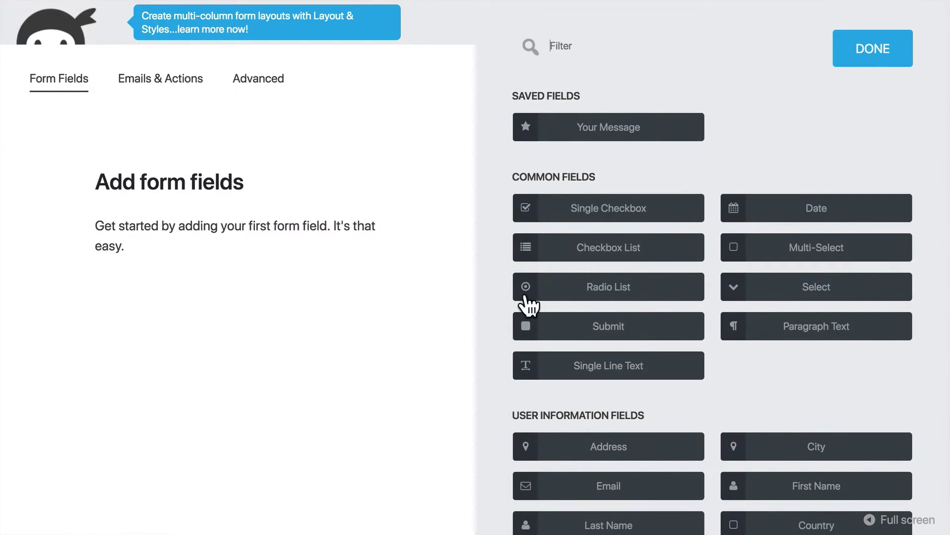
# Add First Name, Email and Your Message fields, and make Email a required field
pyautogui.scroll(-4, 742, 386)
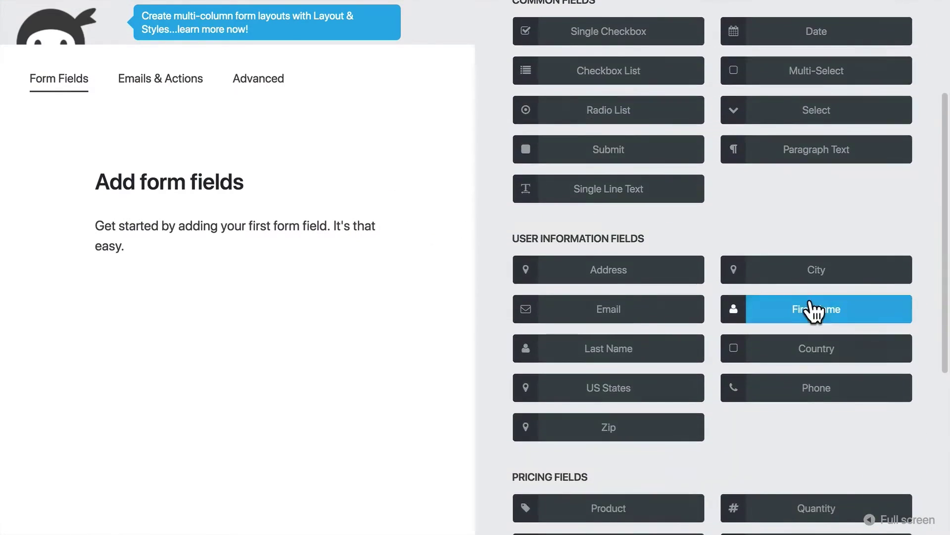
pyautogui.click(780, 309)
pyautogui.click(640, 319)
pyautogui.scroll(4, 651, 302)
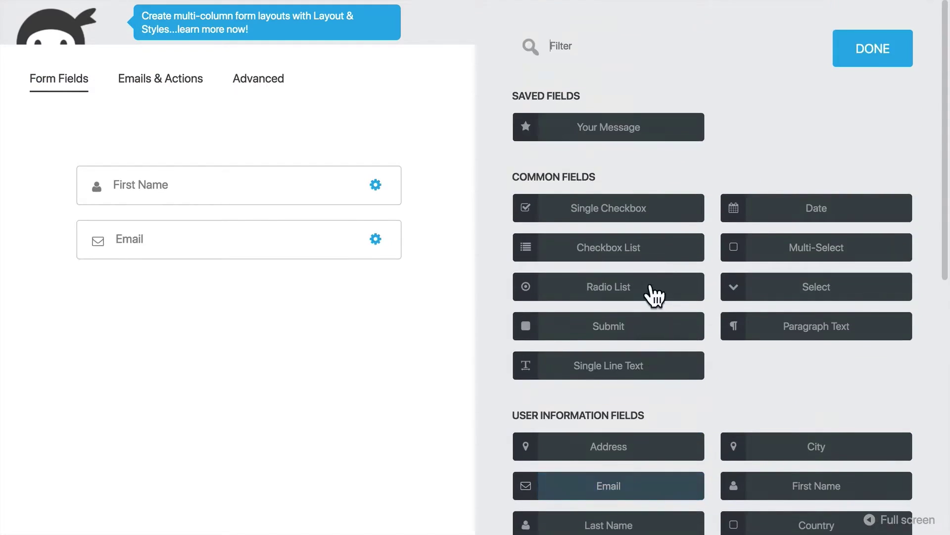
pyautogui.moveTo(624, 137); pyautogui.dragTo(154, 276)
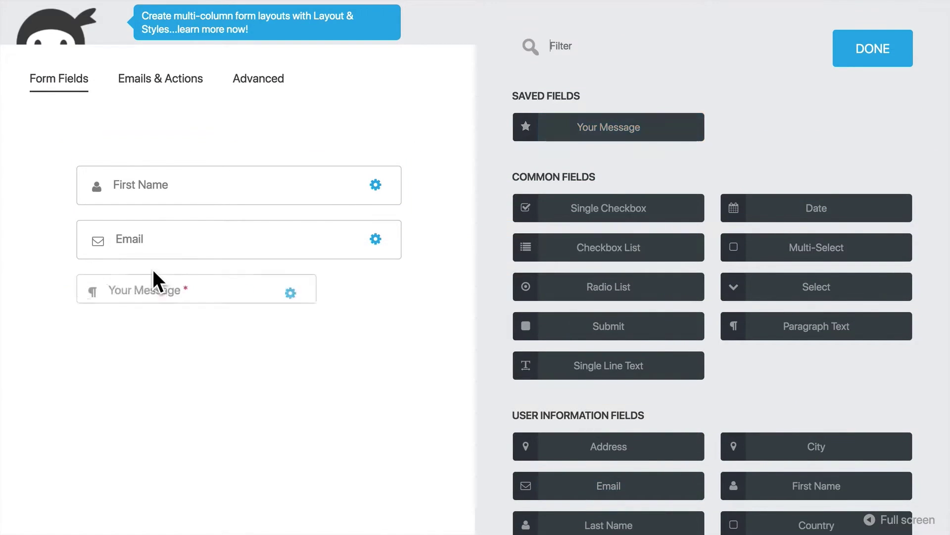
pyautogui.click(224, 246)
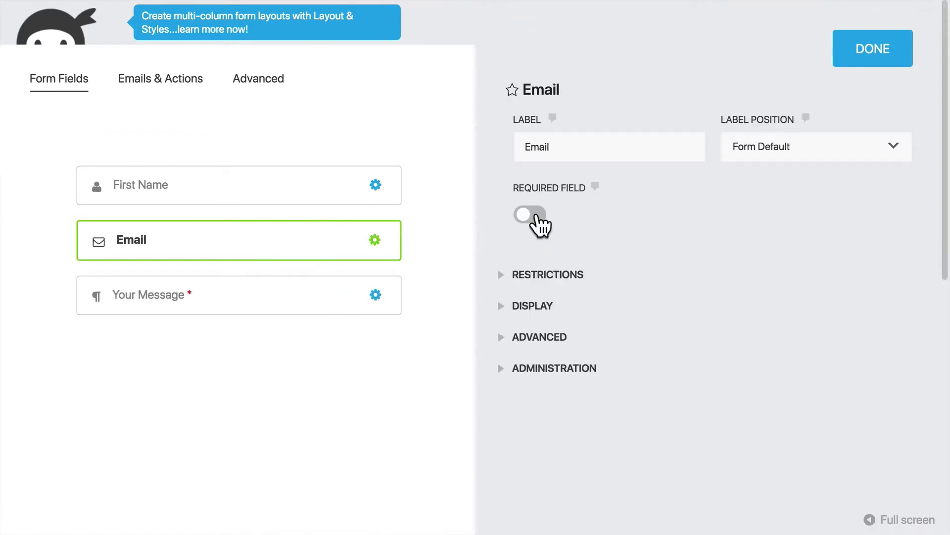
pyautogui.click(873, 55)
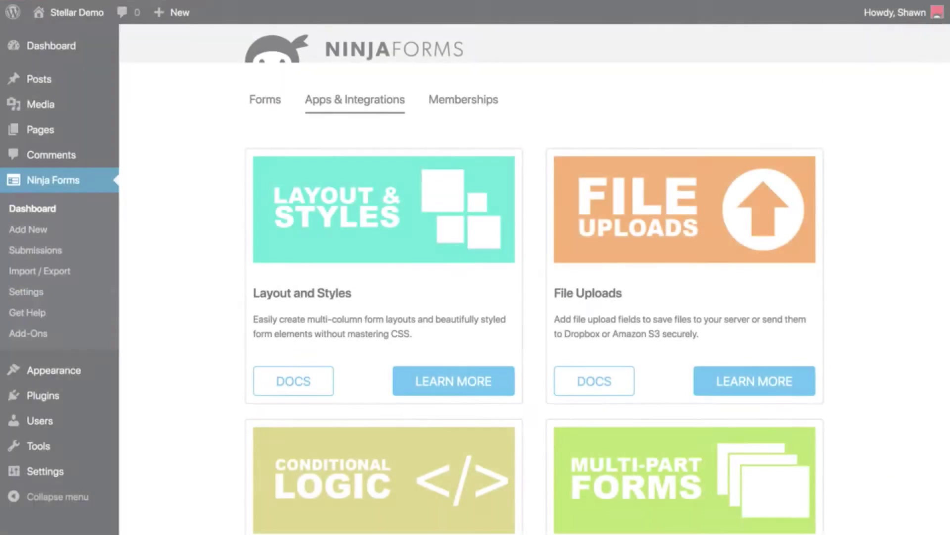
# Scroll the Apps & Integrations add-on cards from Layout and Styles down to Excel Export and WebMerge
pyautogui.scroll(-10, 535, 267)
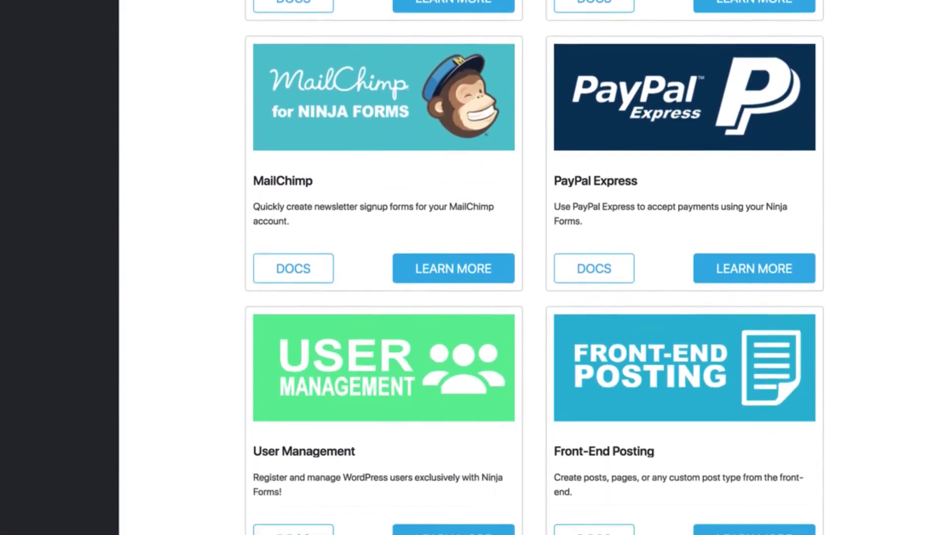
pyautogui.scroll(-5, 535, 267)
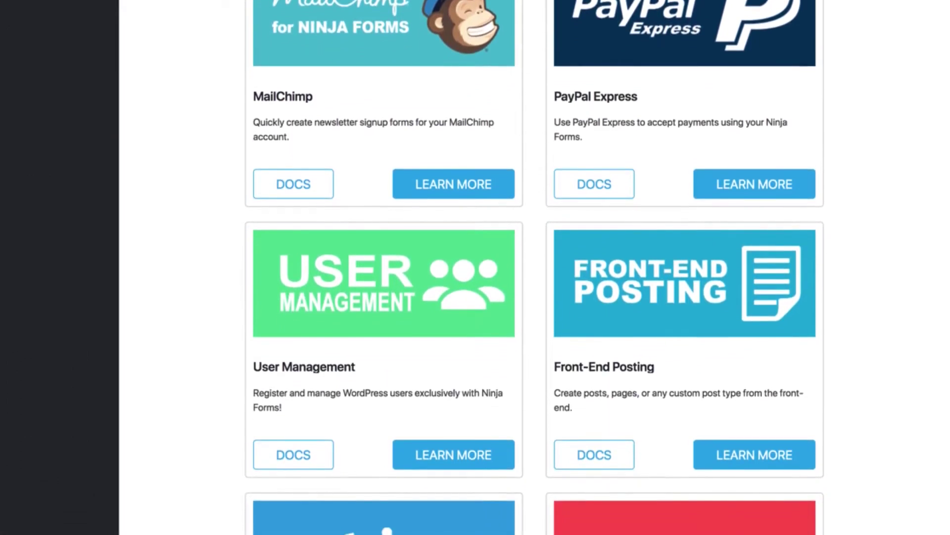
pyautogui.scroll(-20, 535, 267)
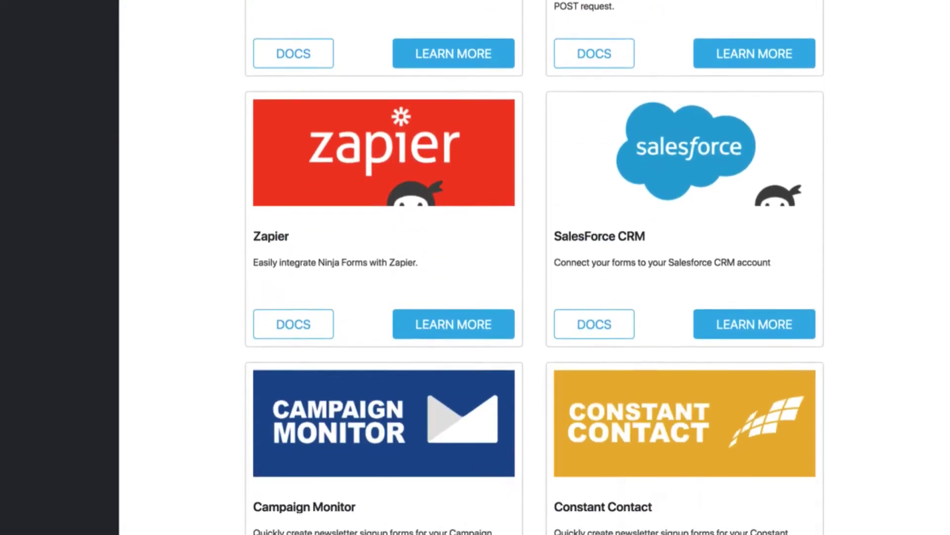
pyautogui.scroll(-20, 535, 267)
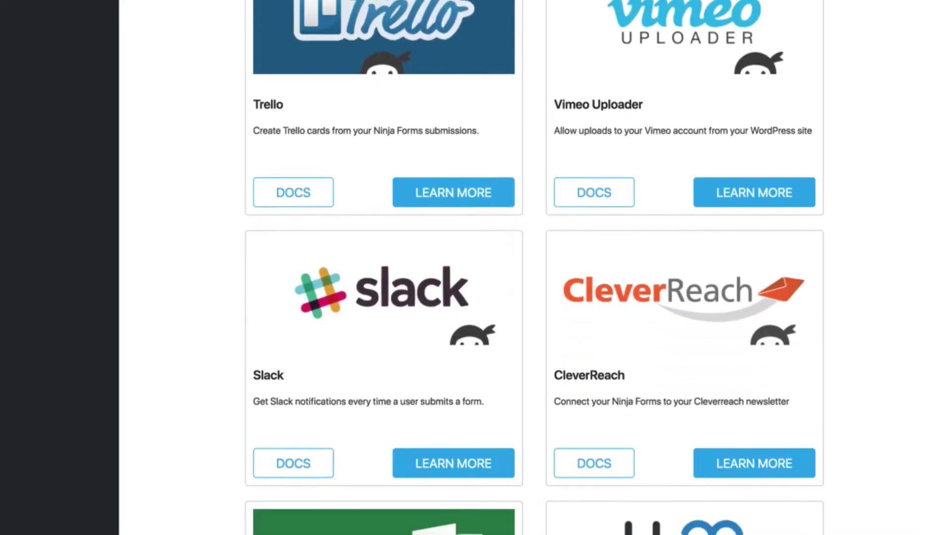
pyautogui.scroll(-5, 535, 267)
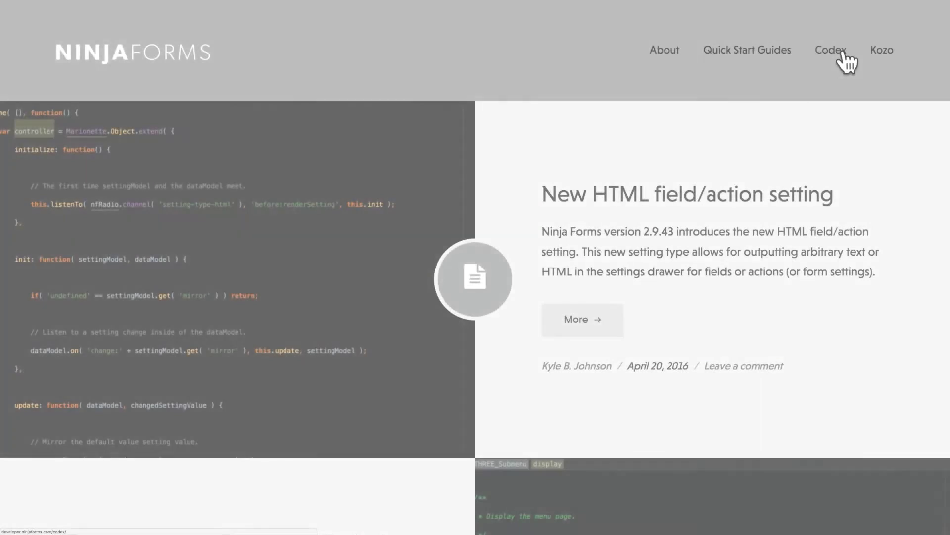
# Open the developer site's Codex and scroll through its documentation topic sections
pyautogui.click(842, 55)
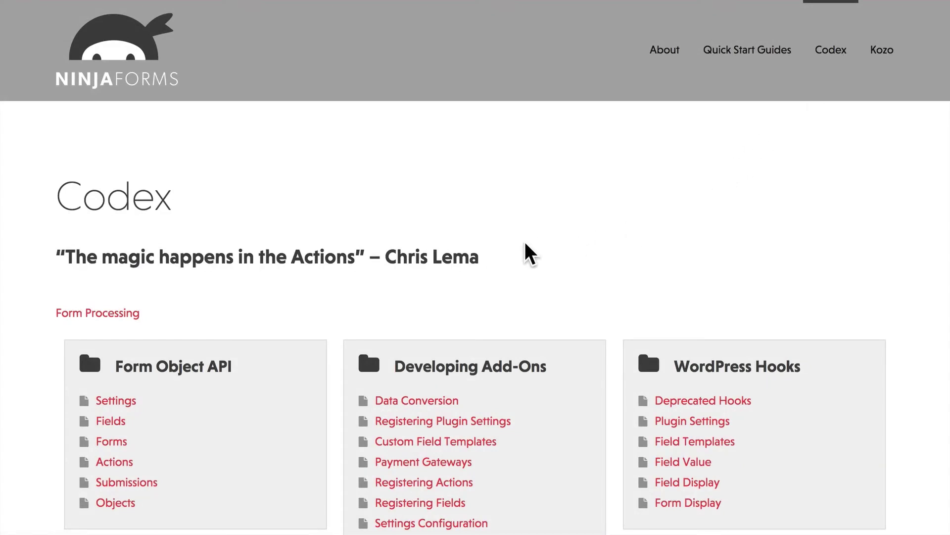
pyautogui.scroll(-5, 526, 242)
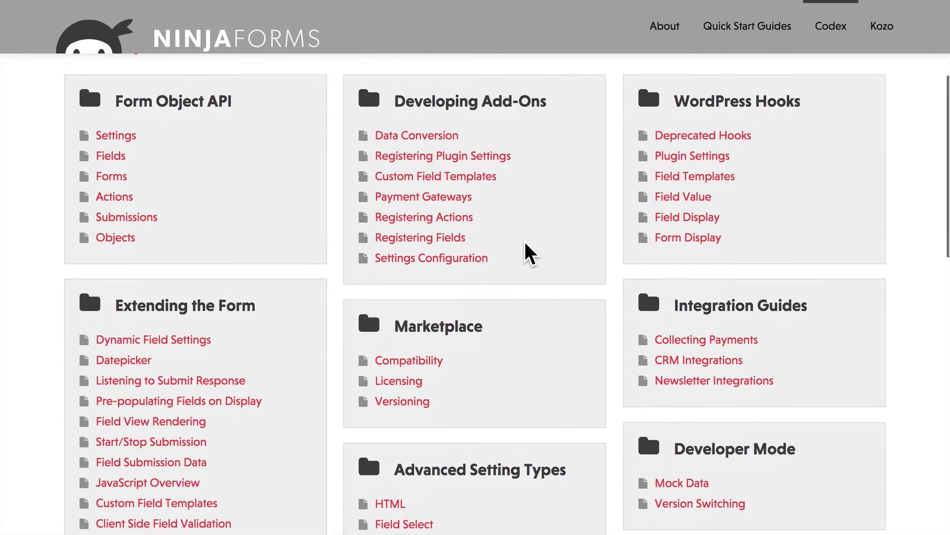
pyautogui.scroll(-6, 526, 242)
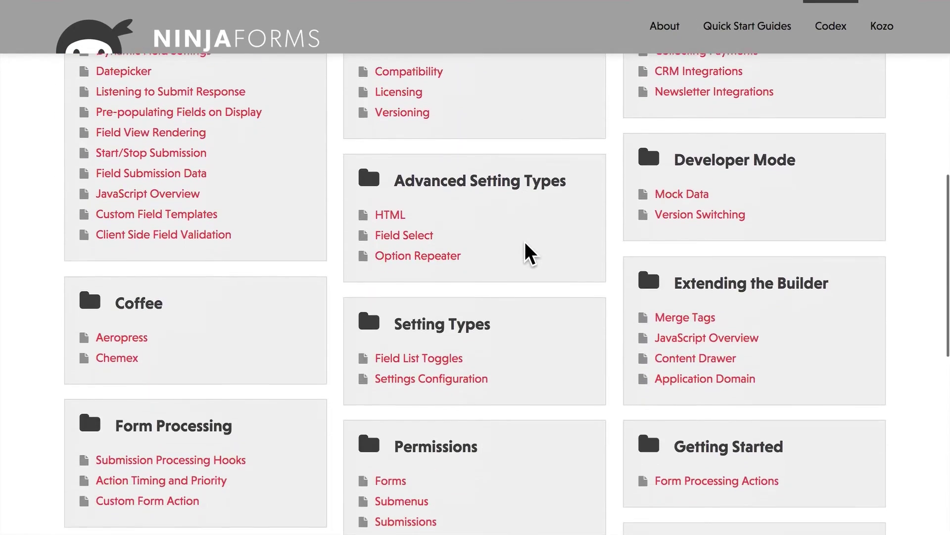
pyautogui.scroll(-6, 525, 244)
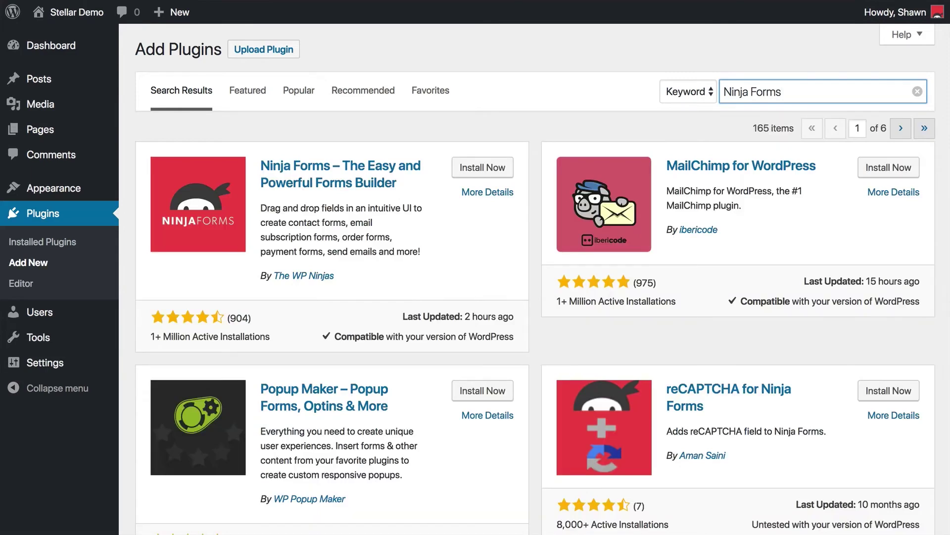
# Bring up the Ninja Forms plugin search results, 165 items led by the Ninja Forms builder
pyautogui.click(484, 225)
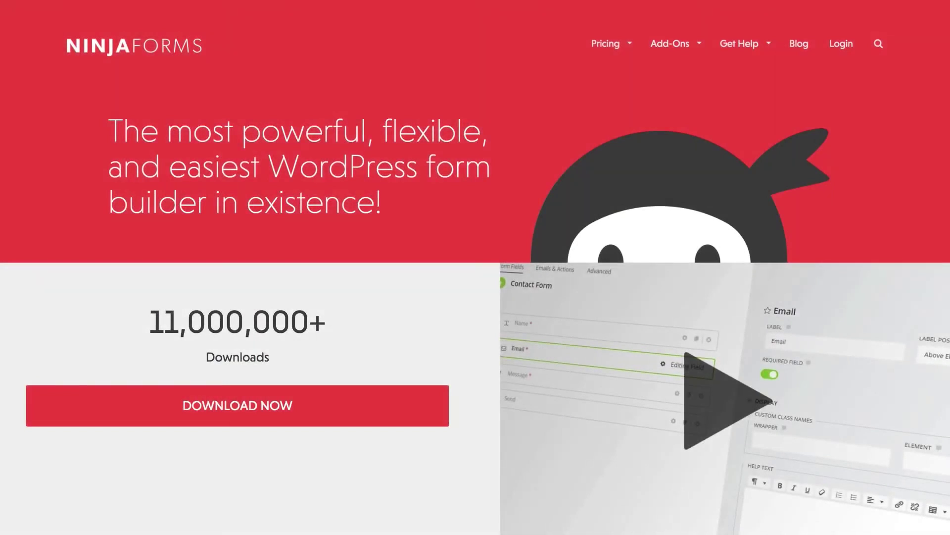
# Scroll the Ninja Forms homepage down to the We Make Forms Look Easy features section
pyautogui.scroll(-10, 475, 267)
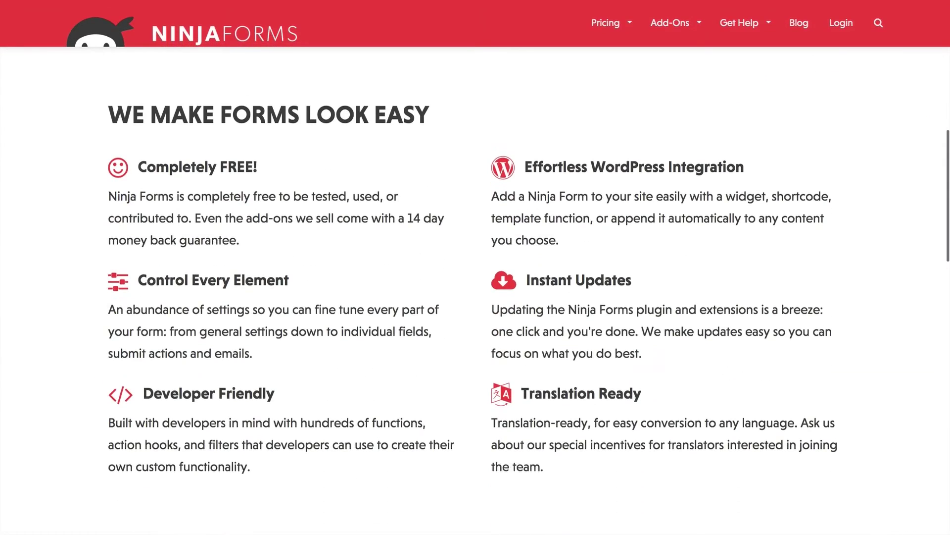